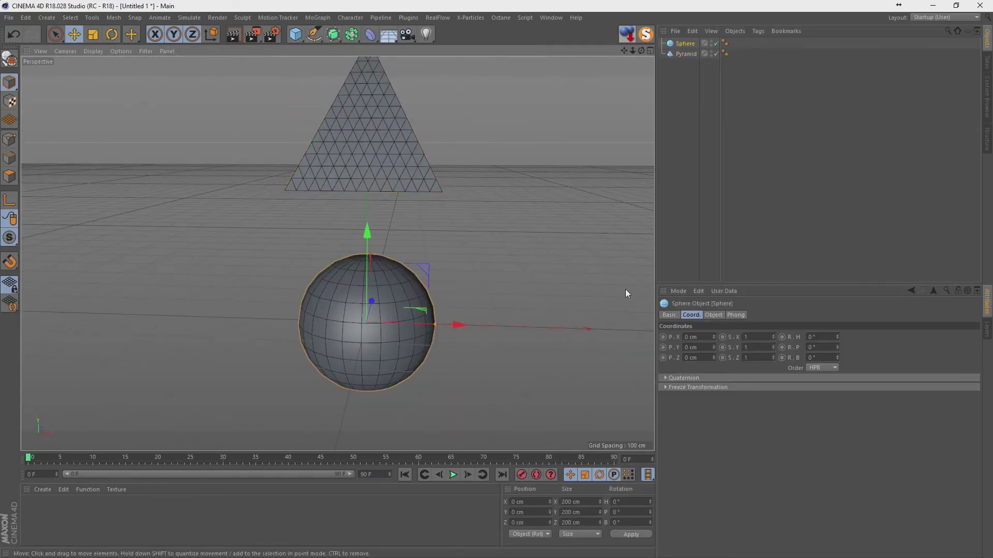
- Add an Explosion FX deformer as a child of the sphere
left_click(370, 34)
left_click(583, 181, "shift")
left_click(793, 315)
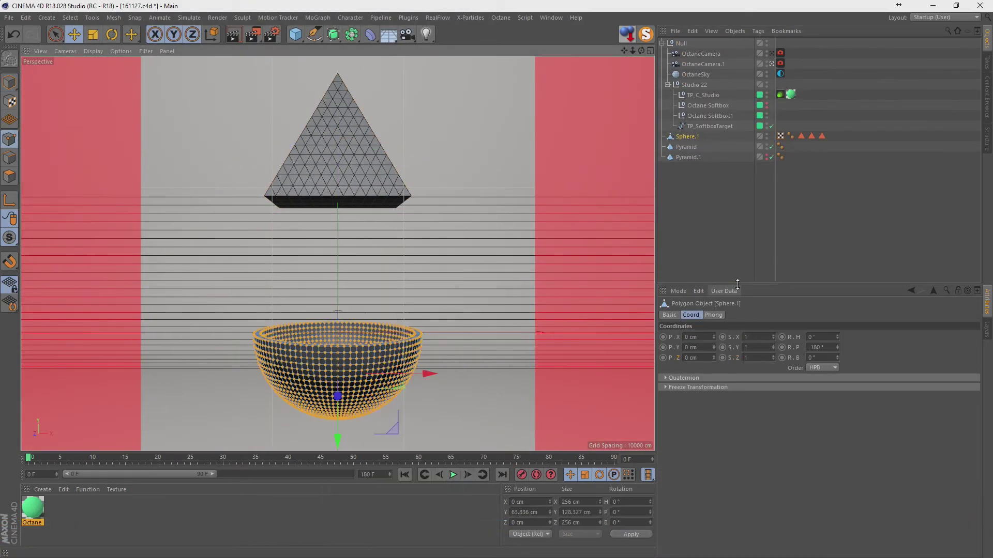
- Undo the last sphere change and convert the sphere into an editable polygon object
key("ctrl+z")
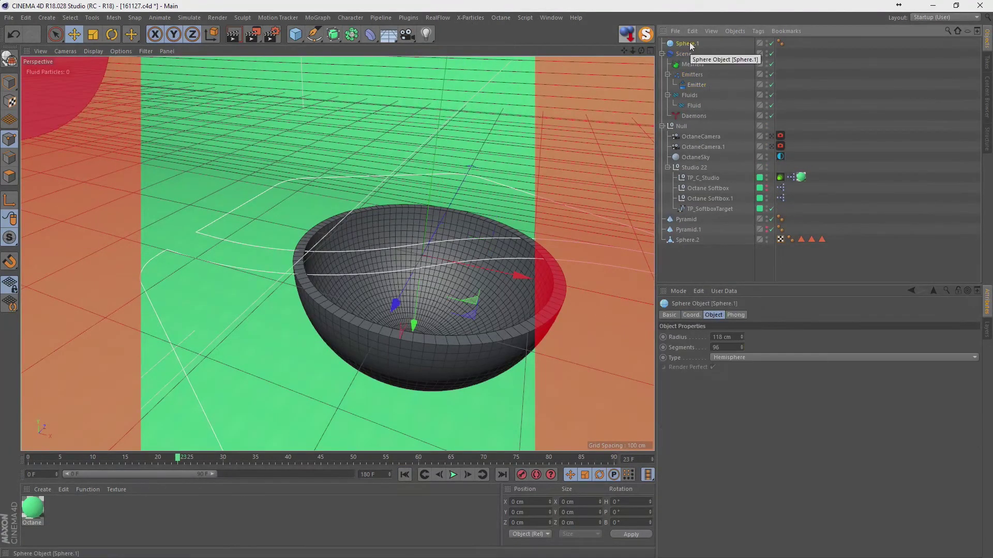
left_click(114, 17)
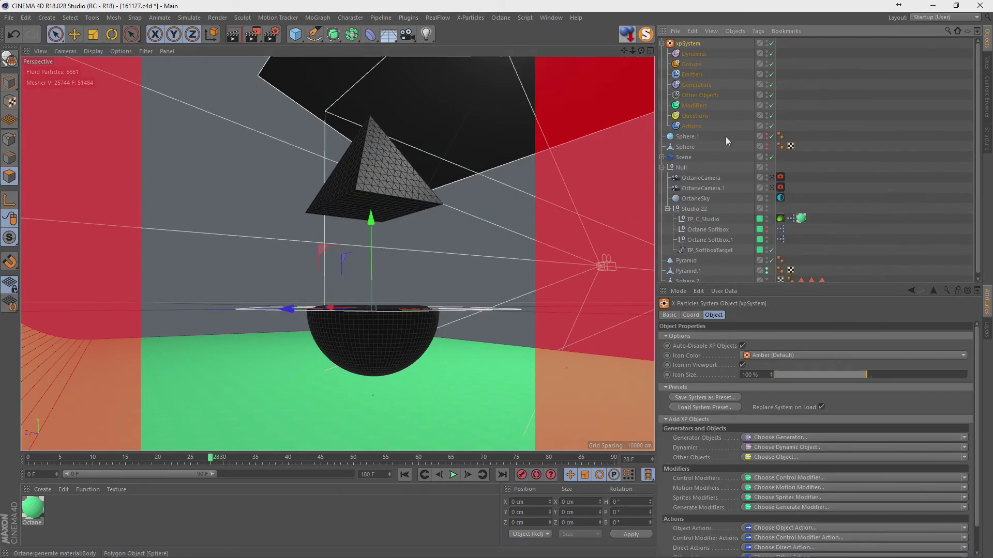
- Add a particle emitter on Pyramid.1, stop playback and view its emission settings
left_click(454, 475)
left_click(808, 315)
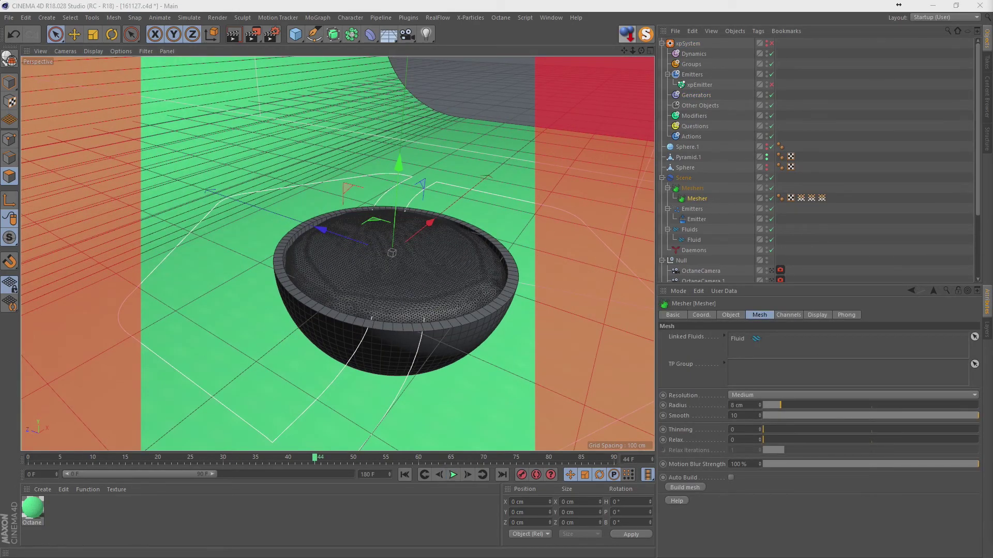
- Add a Noise Field to the bowl's fluid
left_click(504, 145)
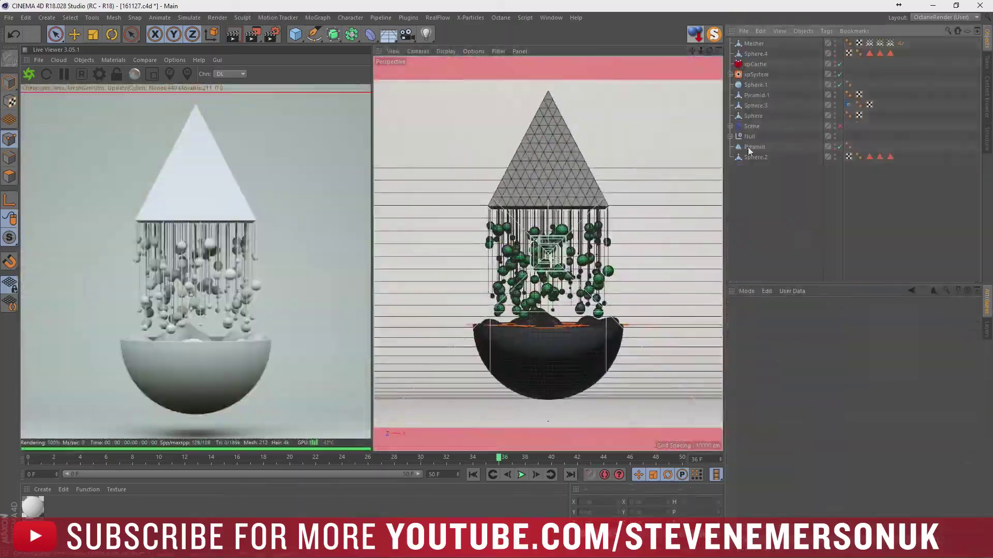
- Select the pyramid, then Sphere.2, to inspect their settings
left_click(748, 148)
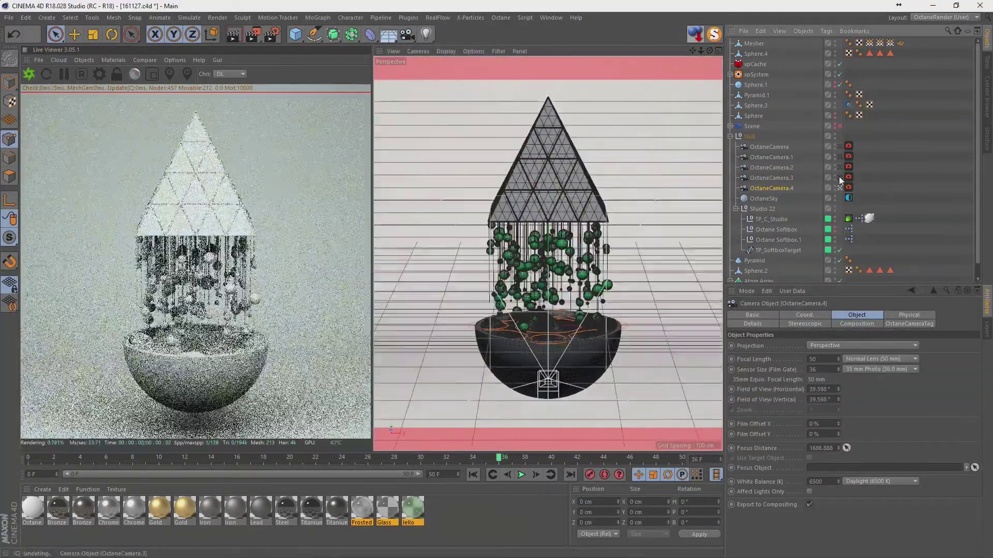
left_click(756, 260)
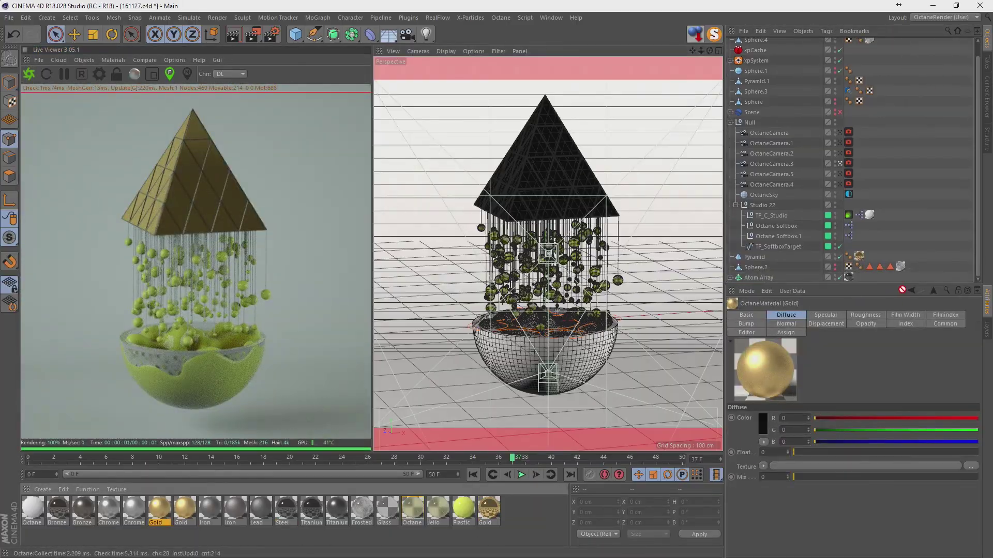
- Select the Octane material for editing
left_click(413, 512)
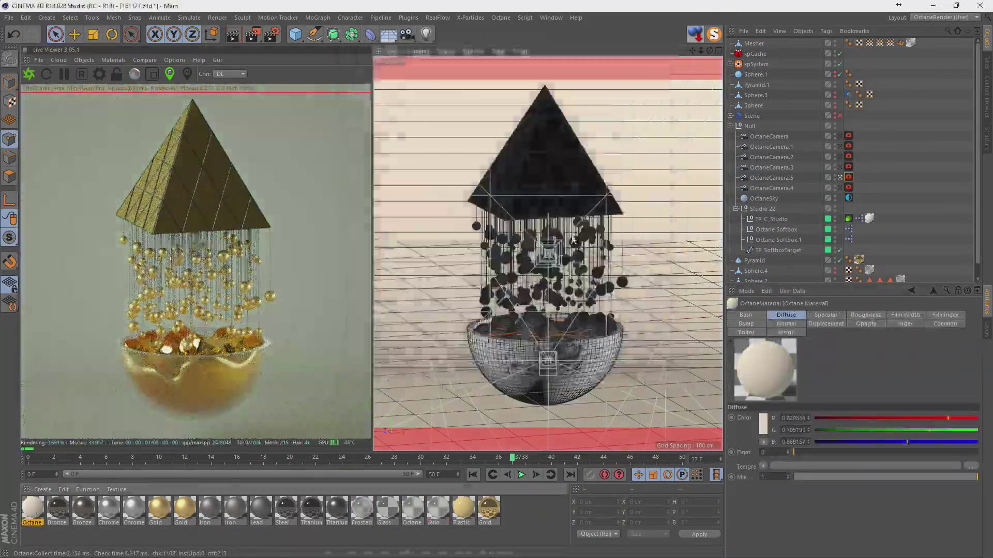
- Select OctaneCamera.5 to set its position
left_click(771, 178)
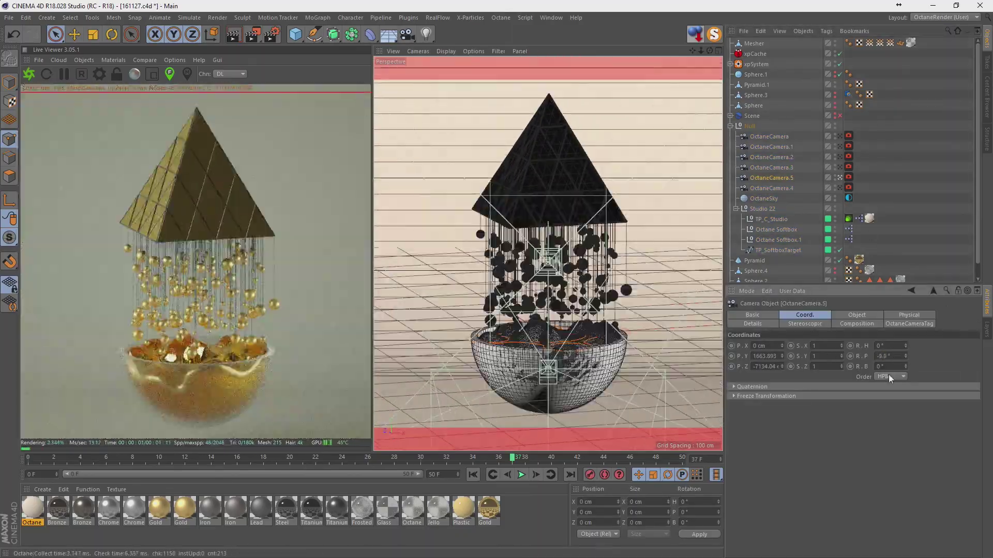